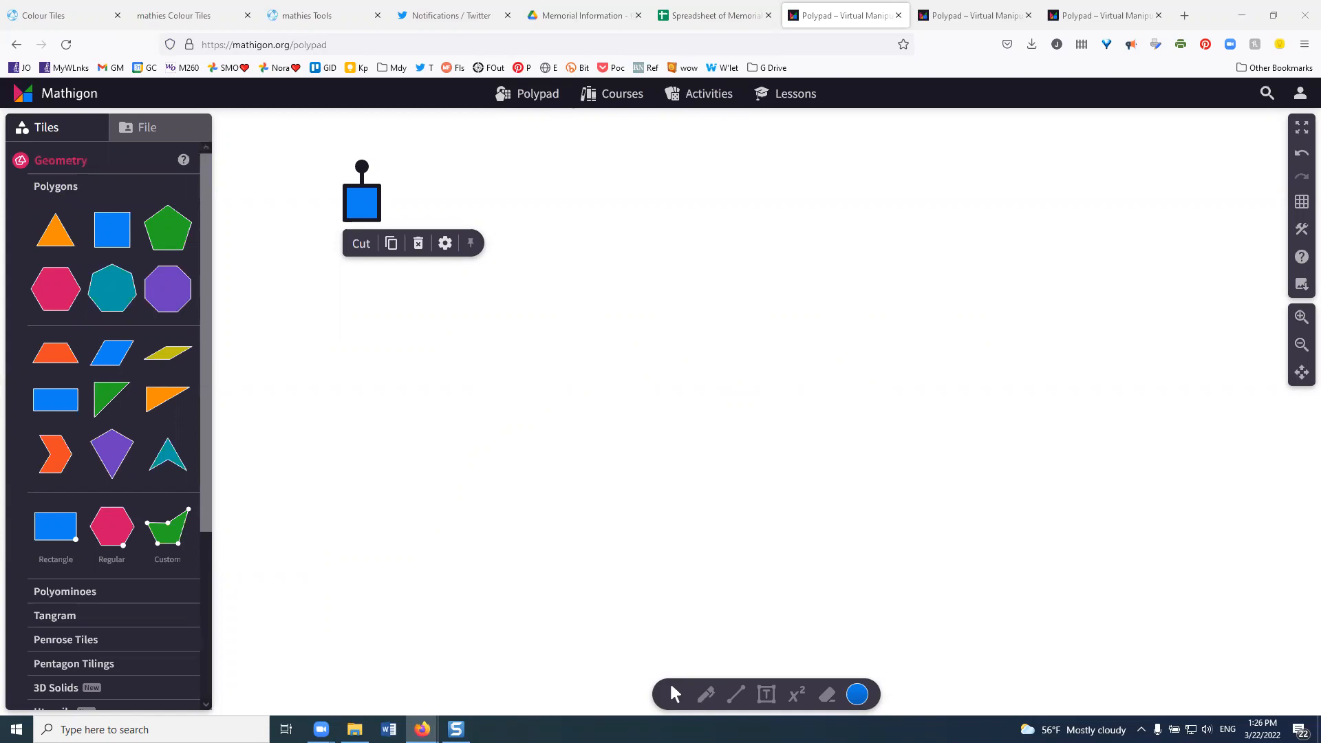
- Duplicate the blue square twice and place the copies side by side as a two-square row below the original
key(Escape)
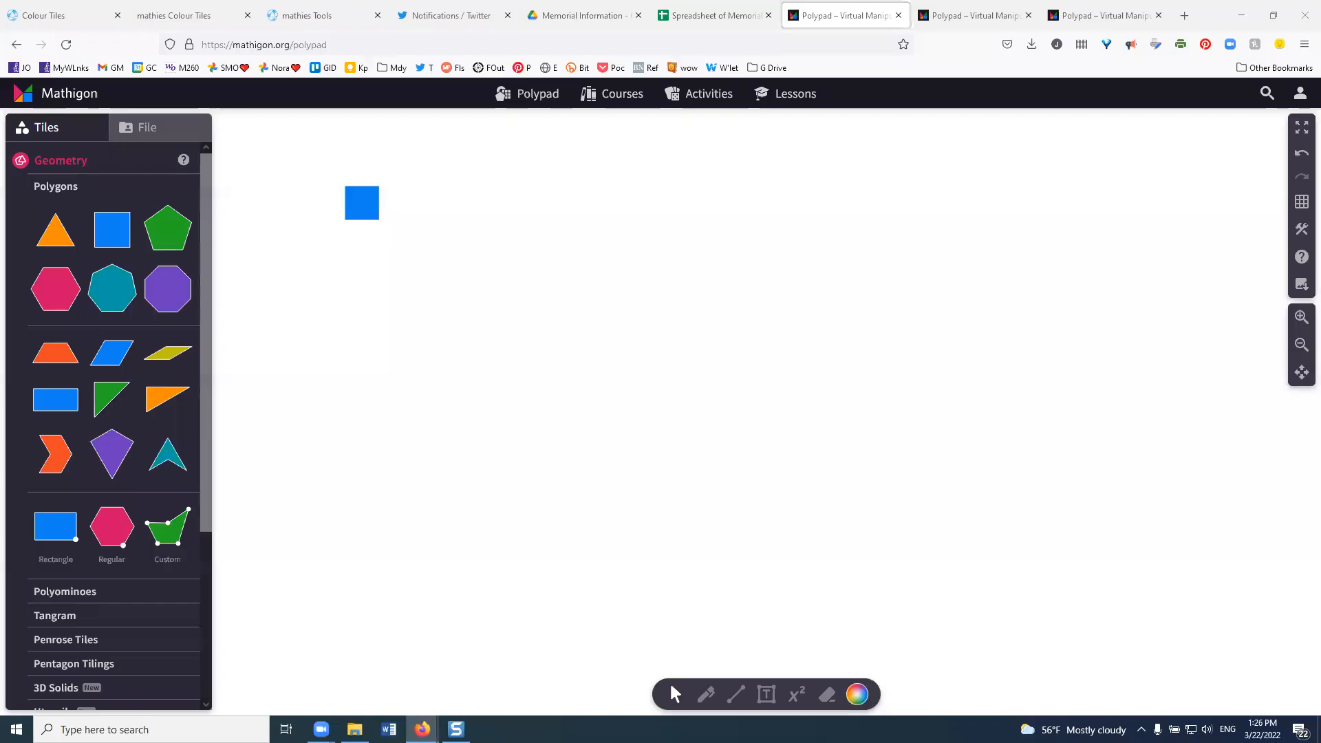
click(363, 206)
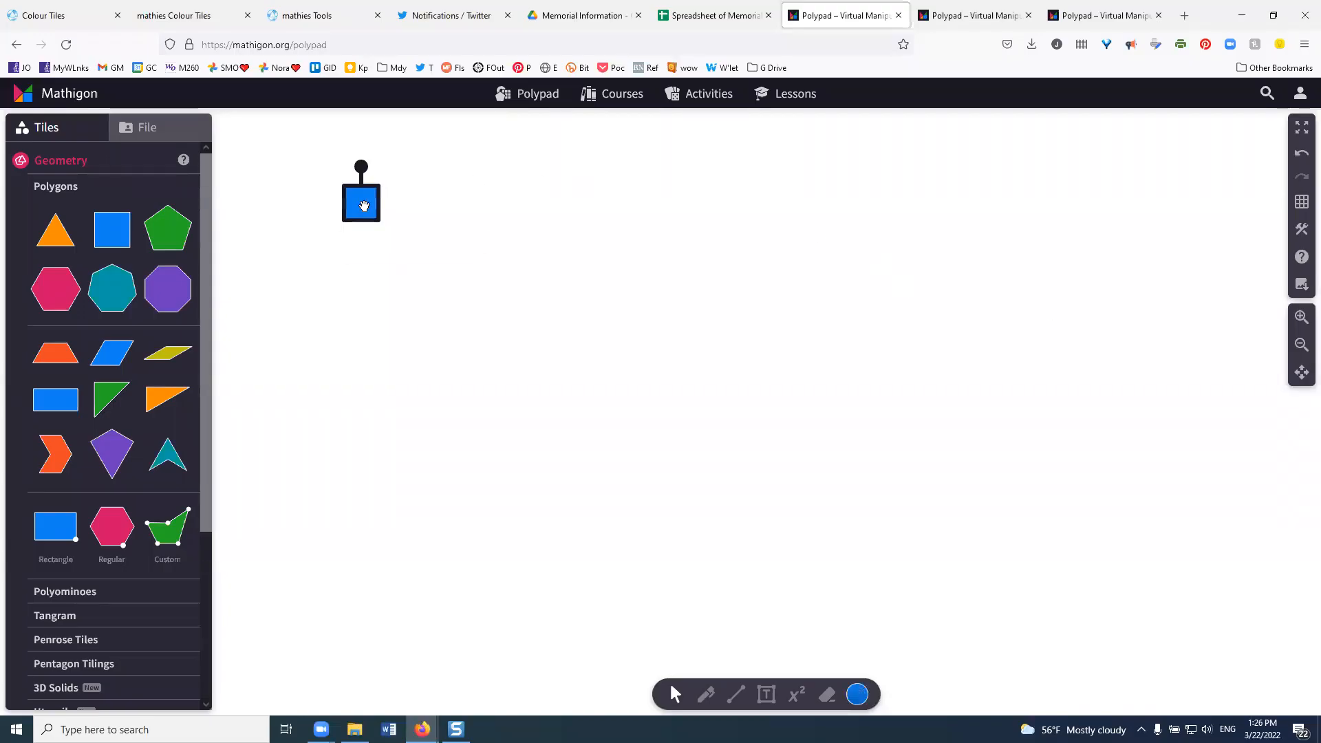
click(386, 242)
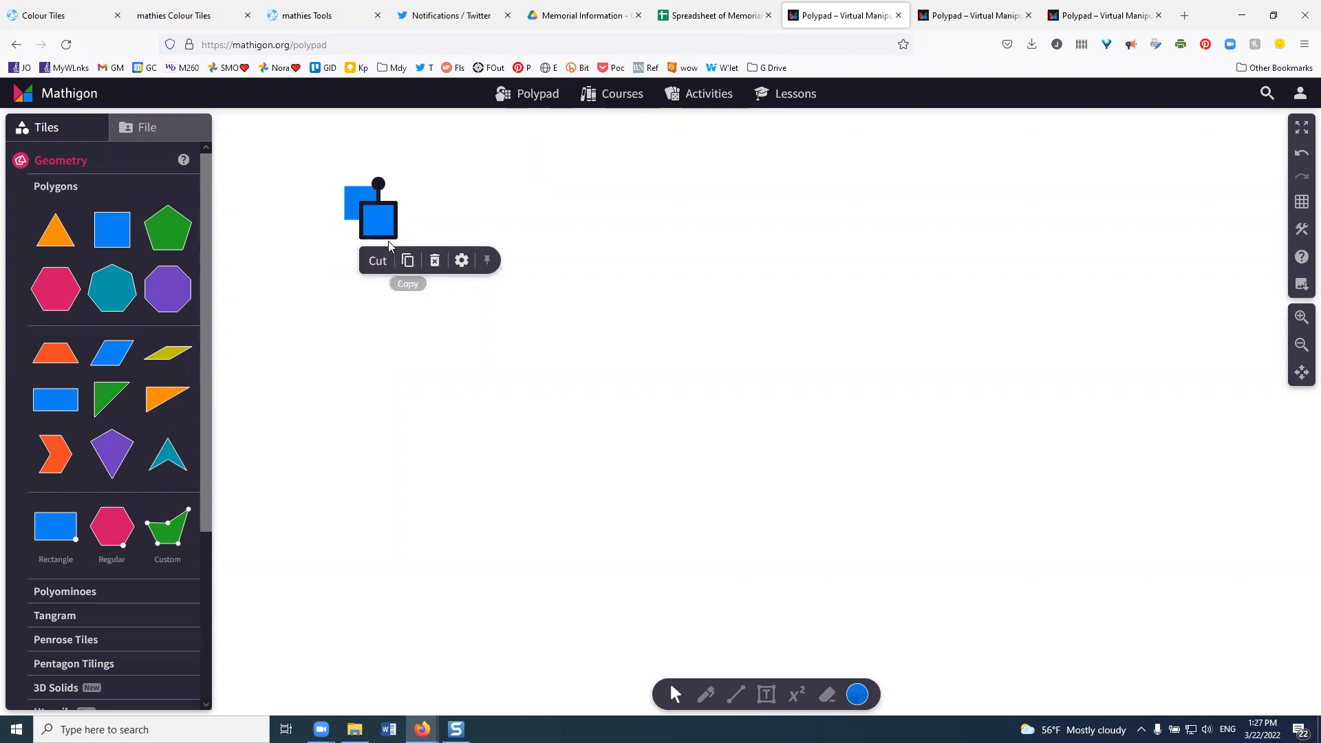
drag(381, 230, 409, 279)
click(392, 314)
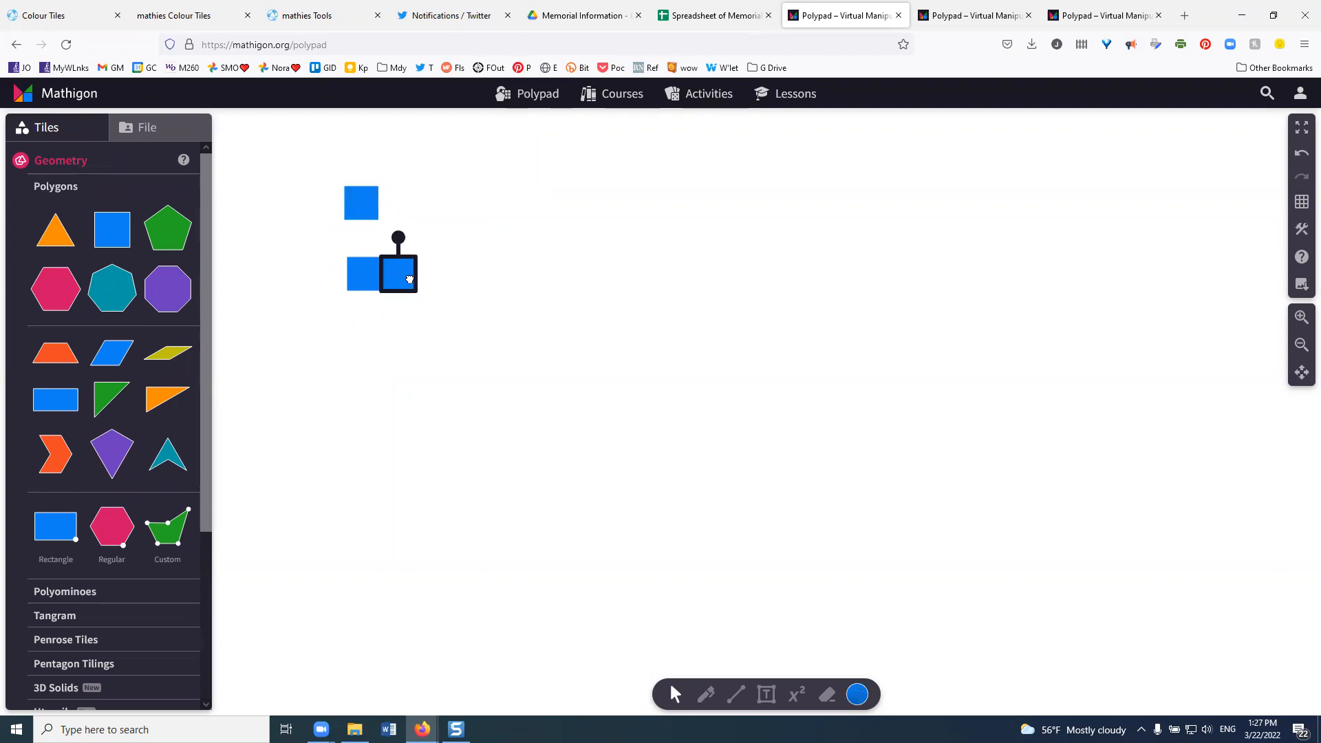
click(419, 371)
- Duplicate the two-square row below itself and extend it to three squares with a copy of the single blue square
drag(308, 240, 451, 299)
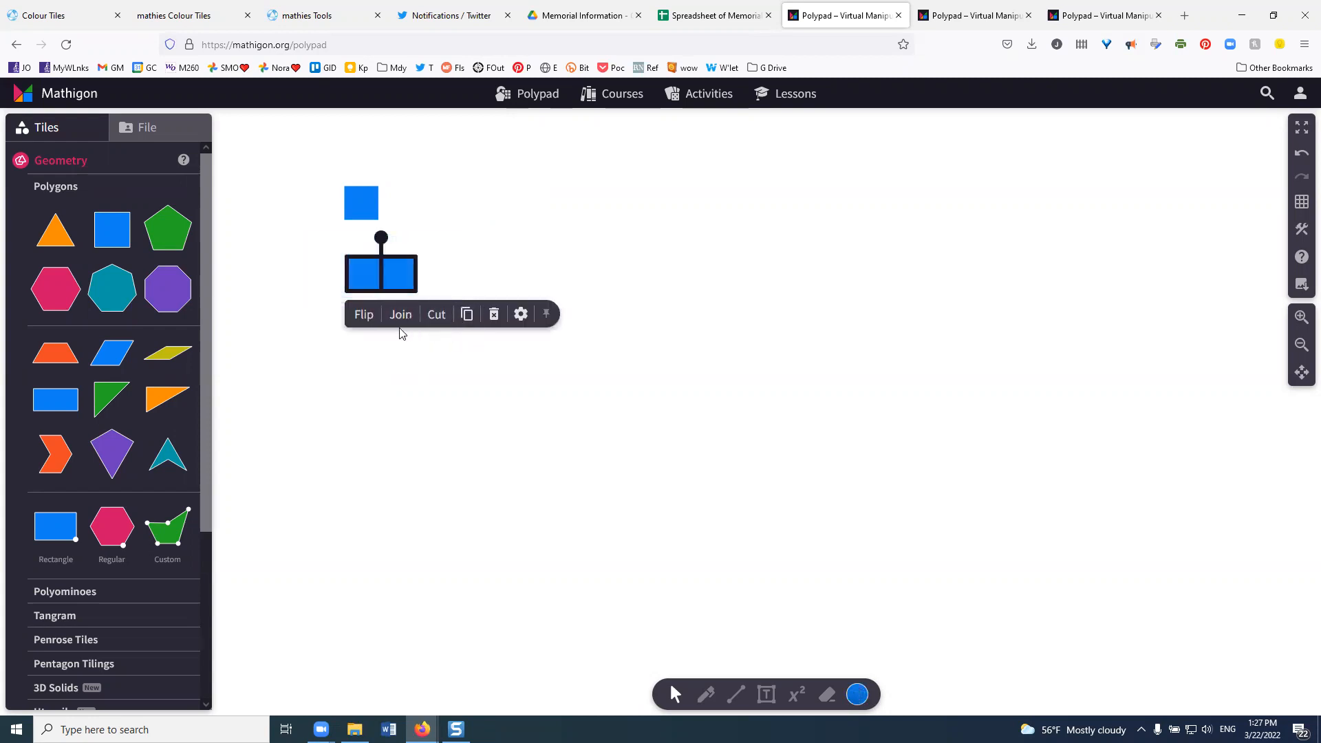
click(469, 318)
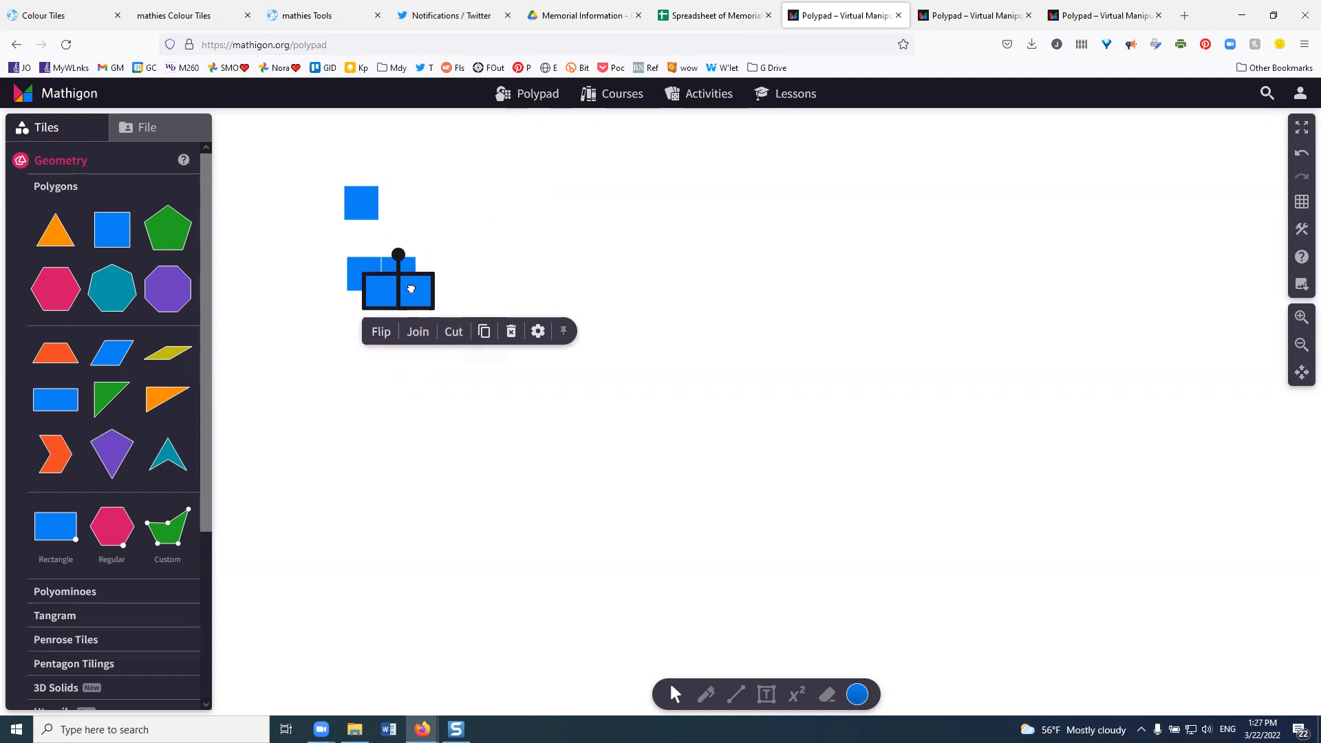
drag(410, 286, 393, 343)
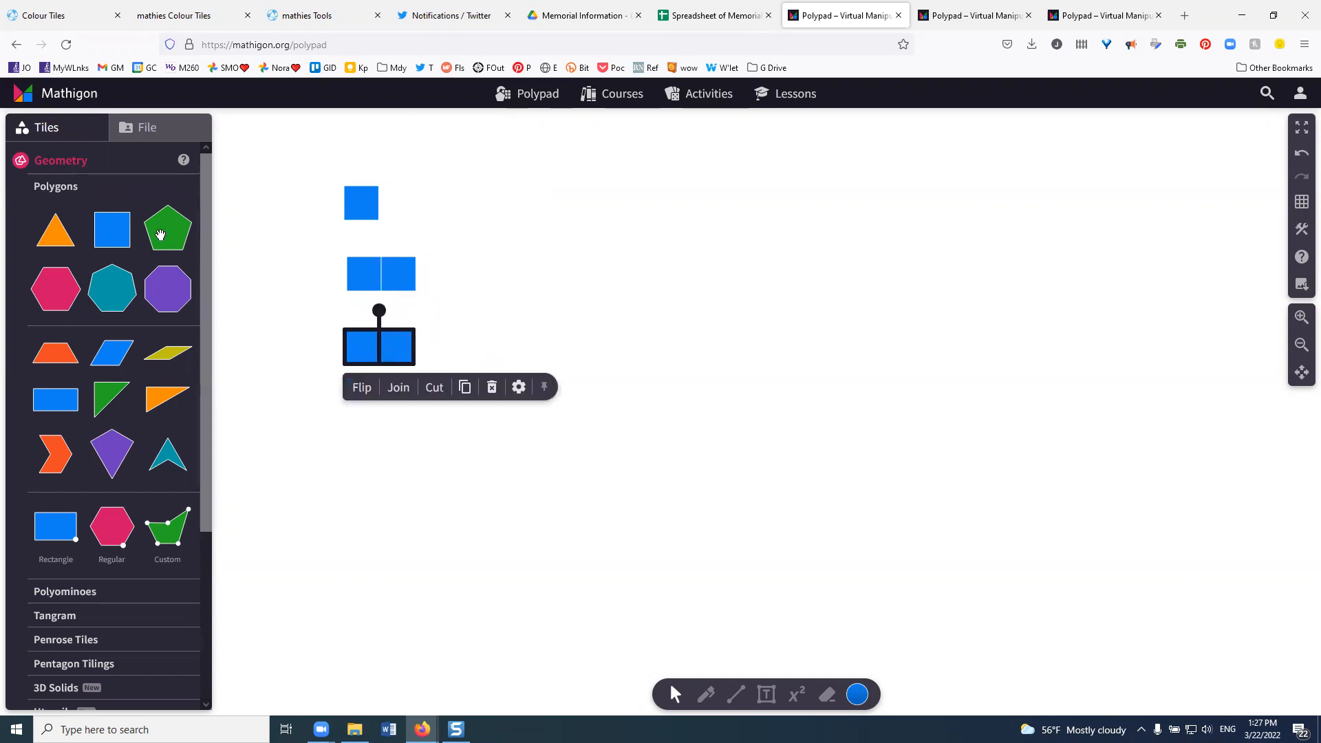
click(364, 204)
click(390, 243)
drag(382, 215, 423, 353)
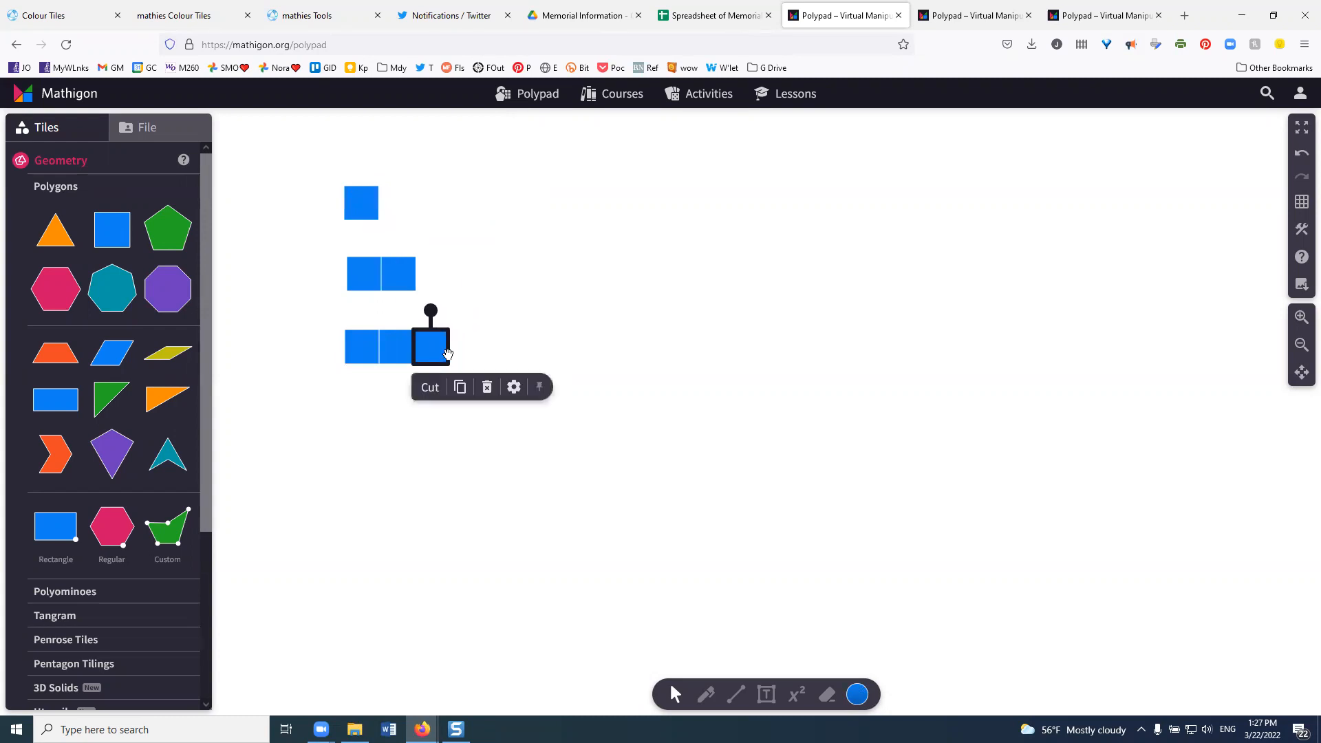
click(333, 355)
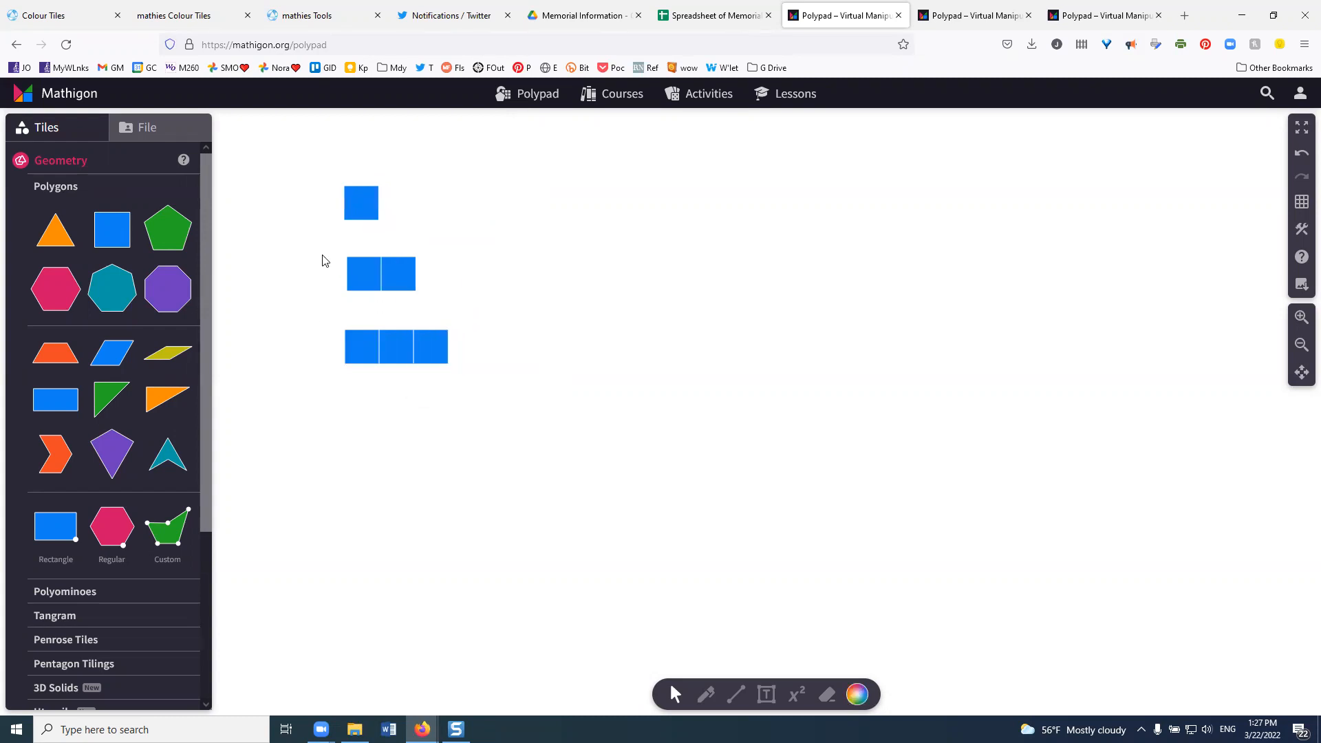
- Copy the three-square row to build a four-square row beneath it, and stack all four rows into a left-aligned staircase
drag(324, 312, 486, 370)
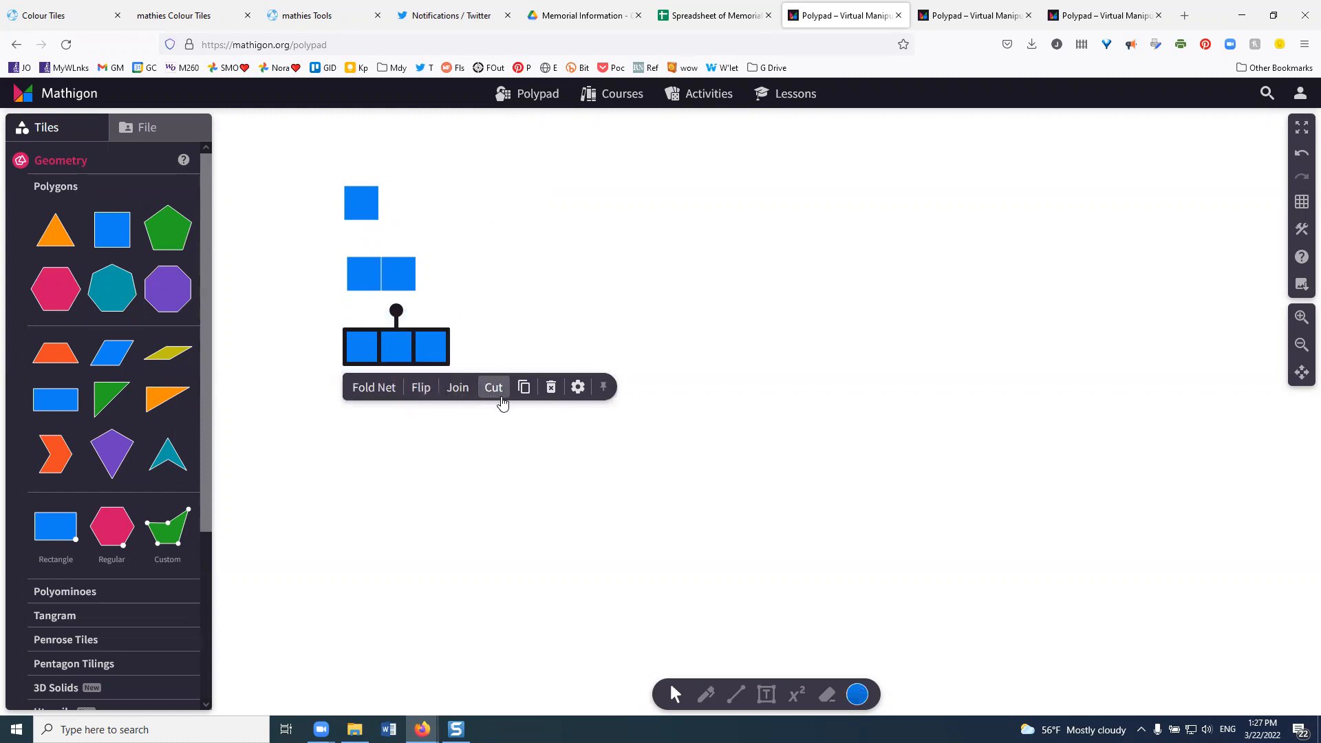
click(523, 387)
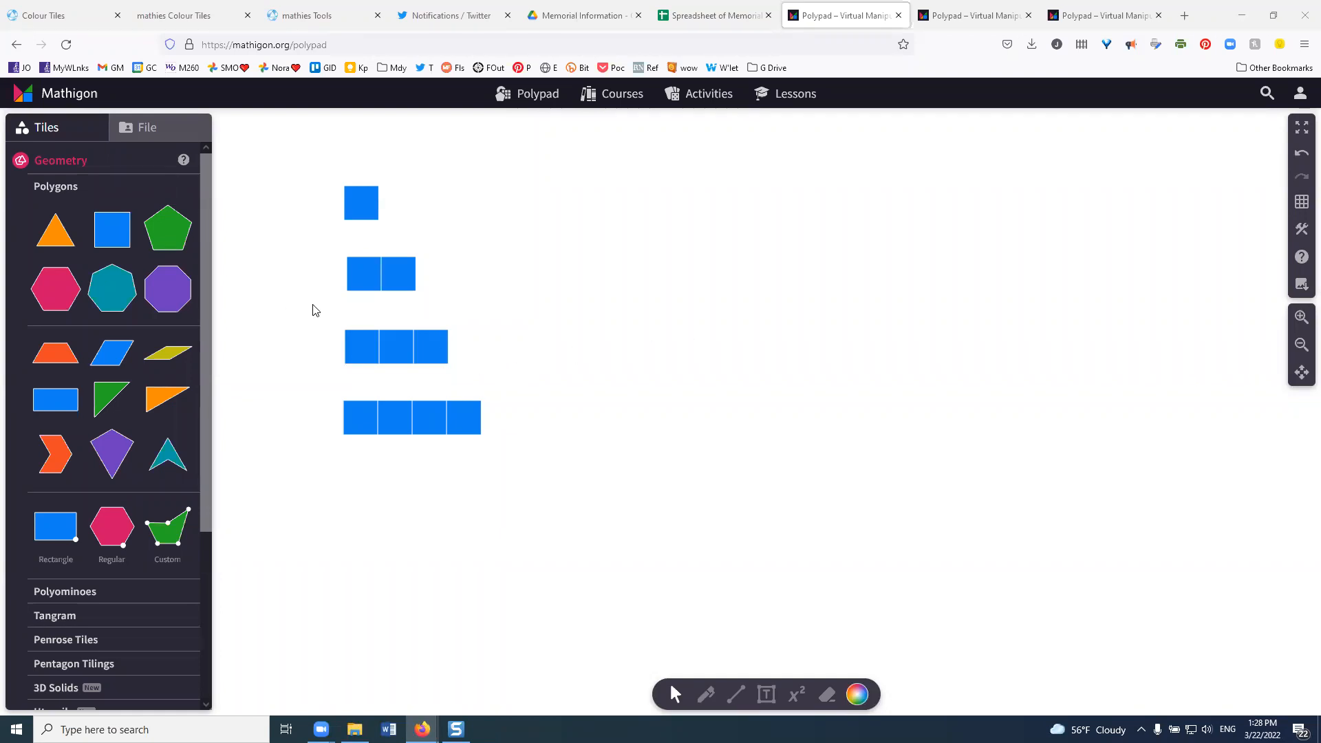
drag(312, 315, 440, 379)
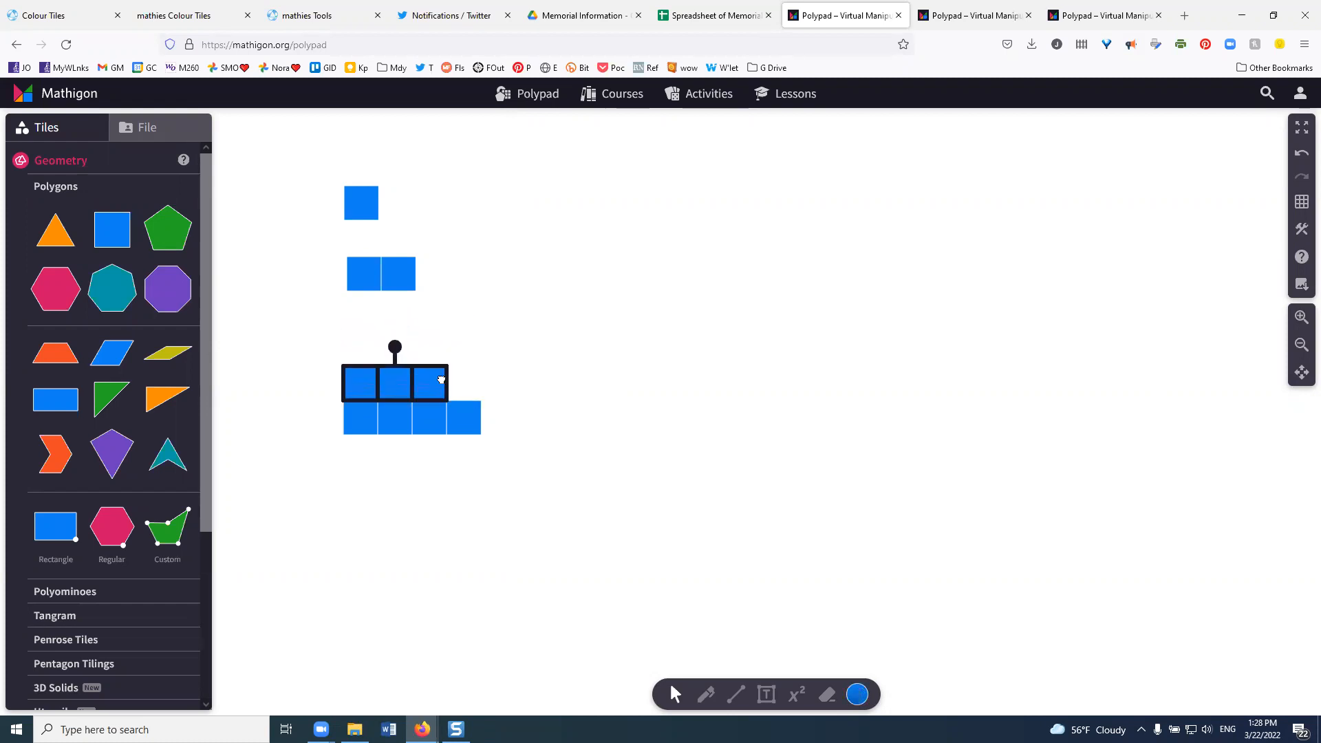
drag(328, 246, 405, 351)
drag(328, 185, 379, 319)
click(481, 208)
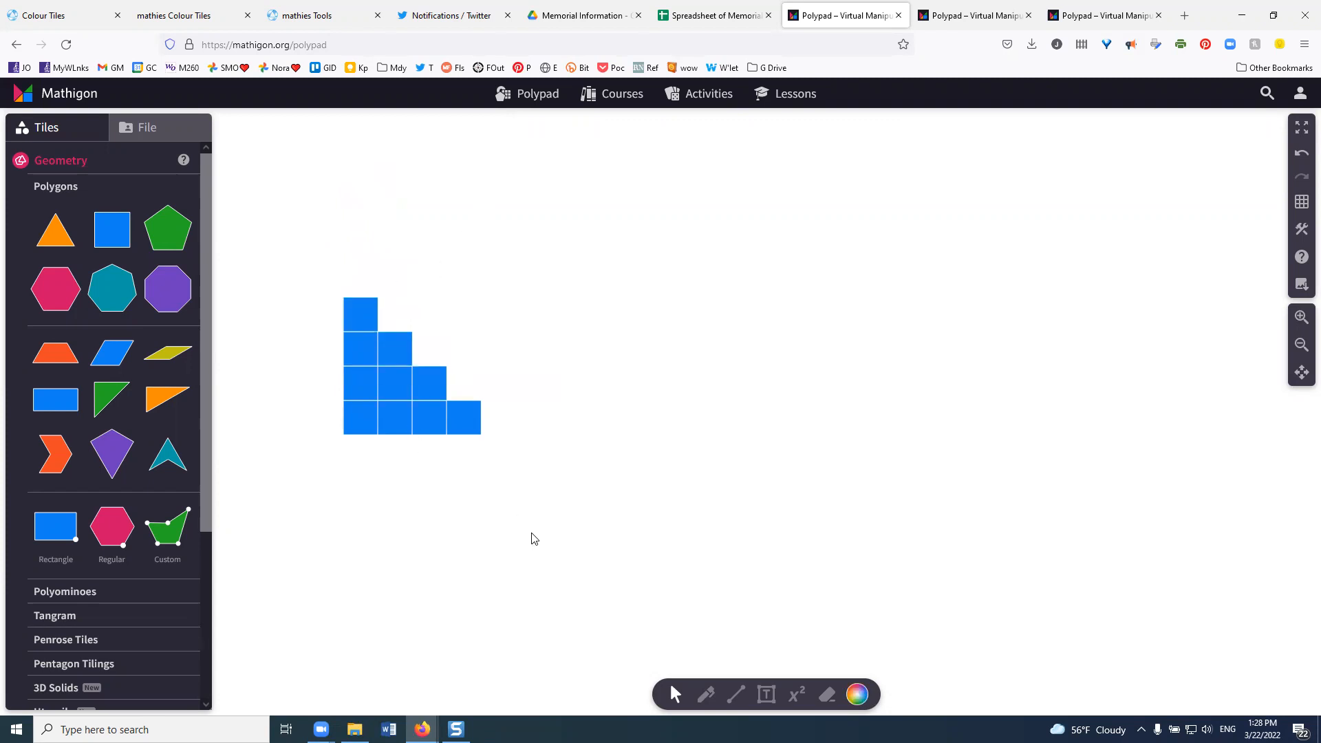
- Select all the squares of the blue staircase and join them into a single polygon
drag(310, 256, 538, 494)
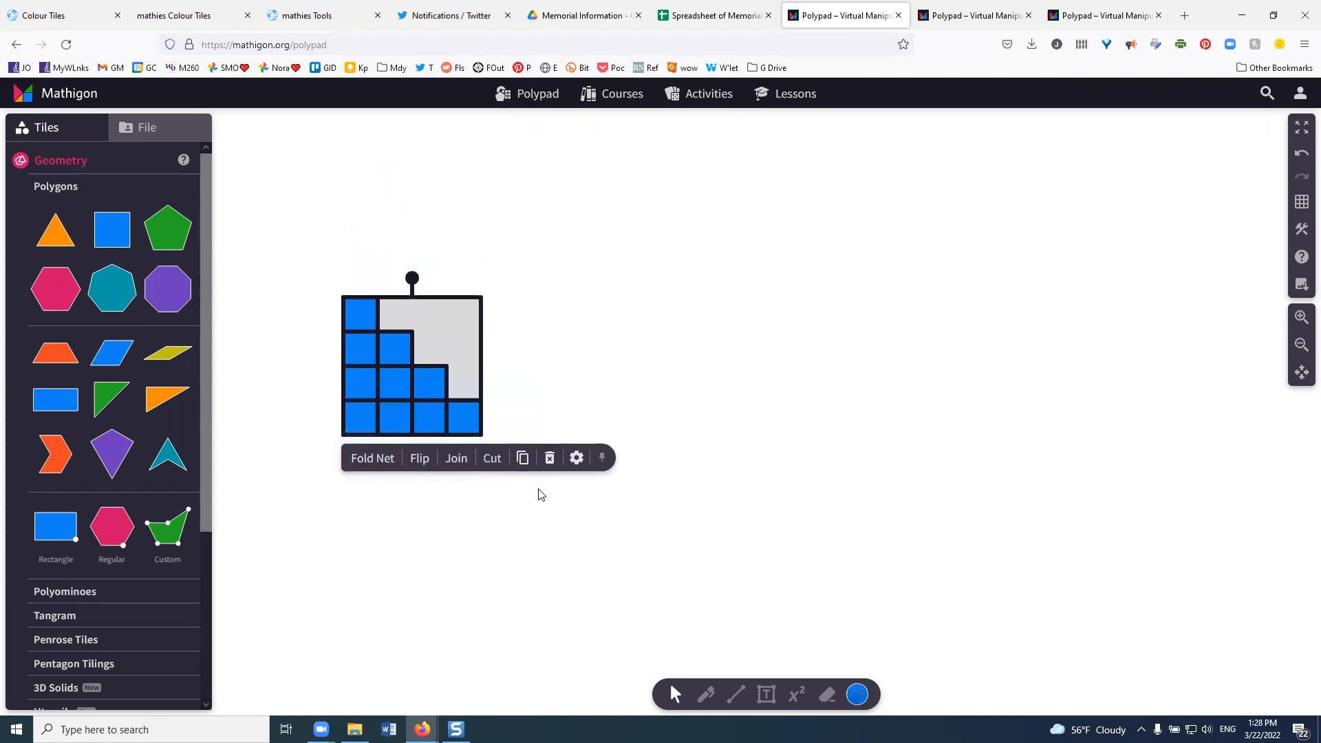
click(456, 459)
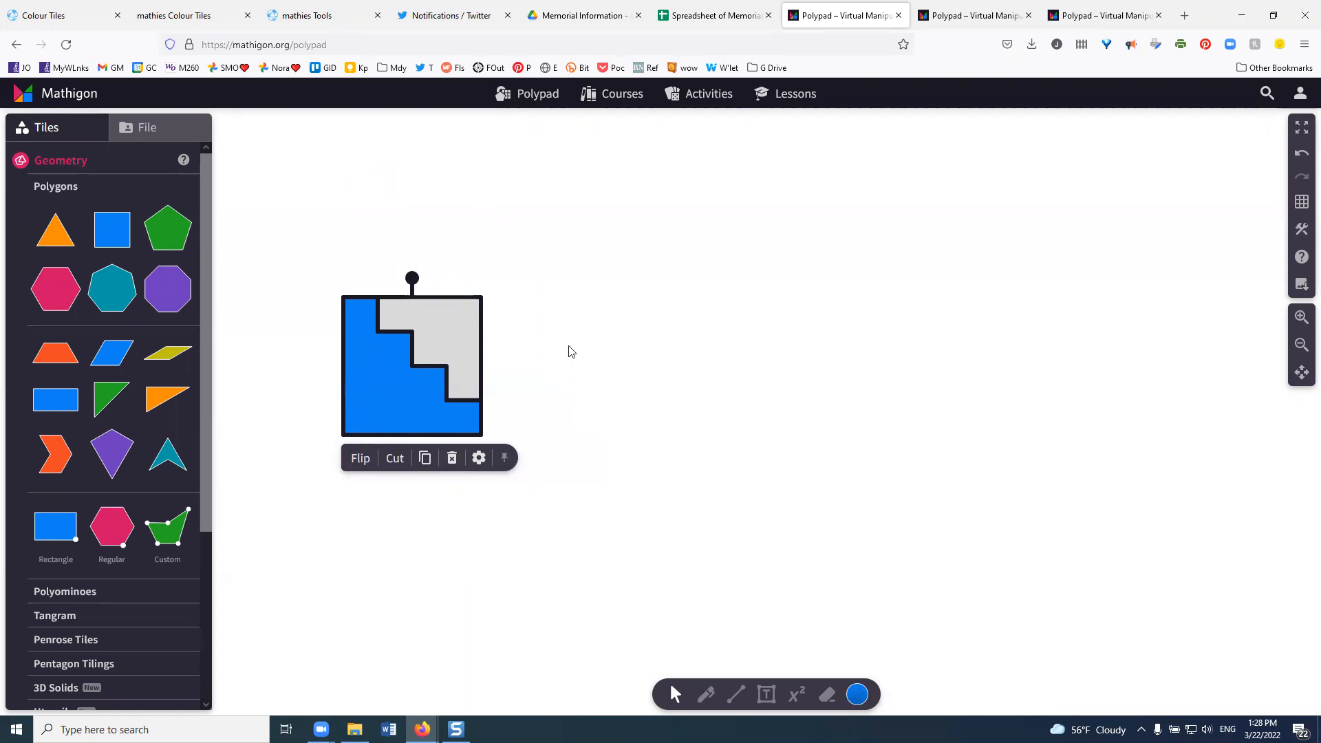
click(580, 319)
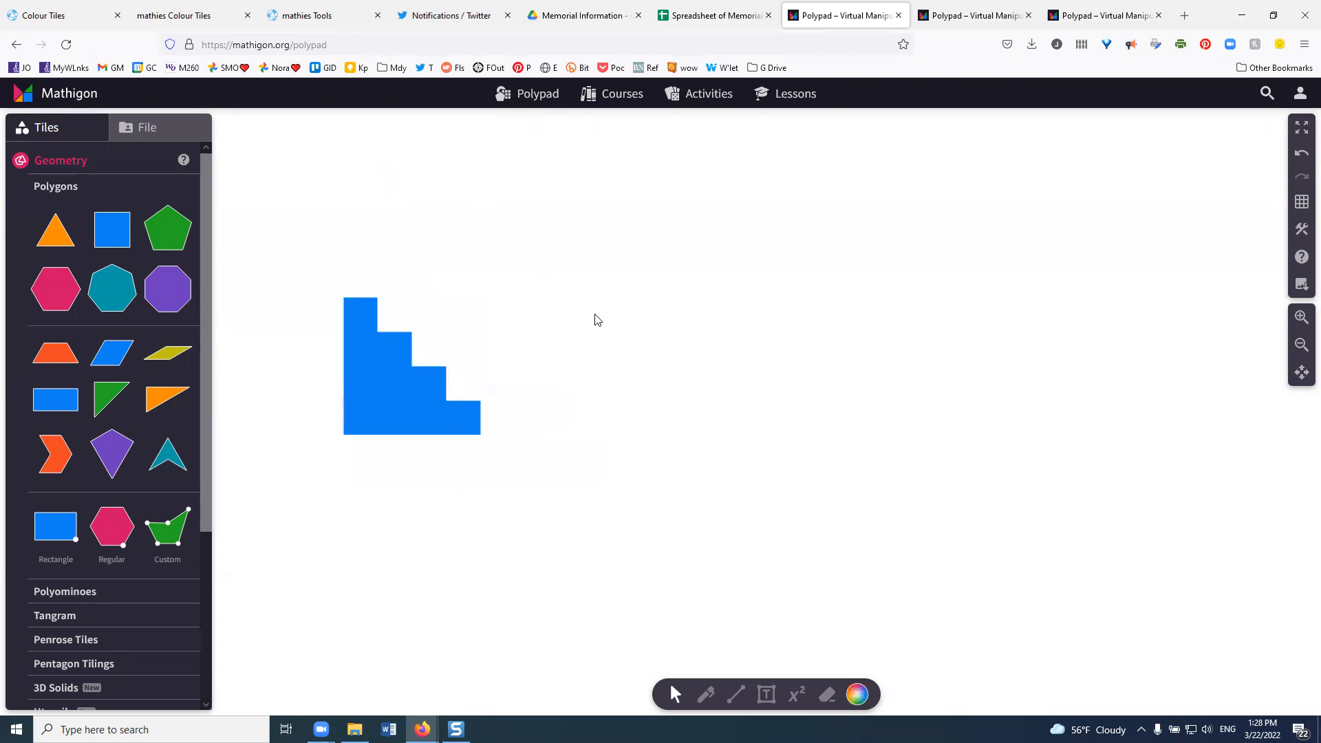
- Duplicate the joined blue staircase, place the copy to its right and recolor the copy orange
click(388, 377)
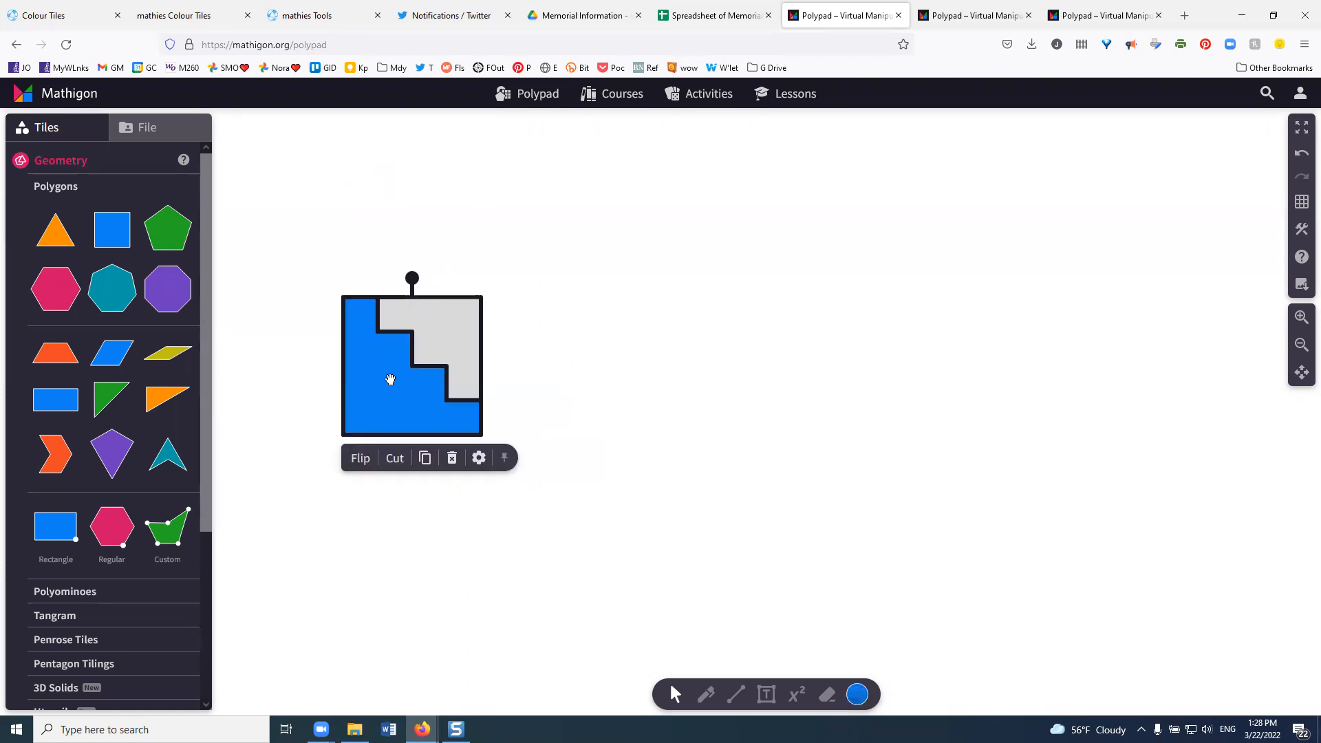
click(425, 458)
drag(415, 404, 612, 395)
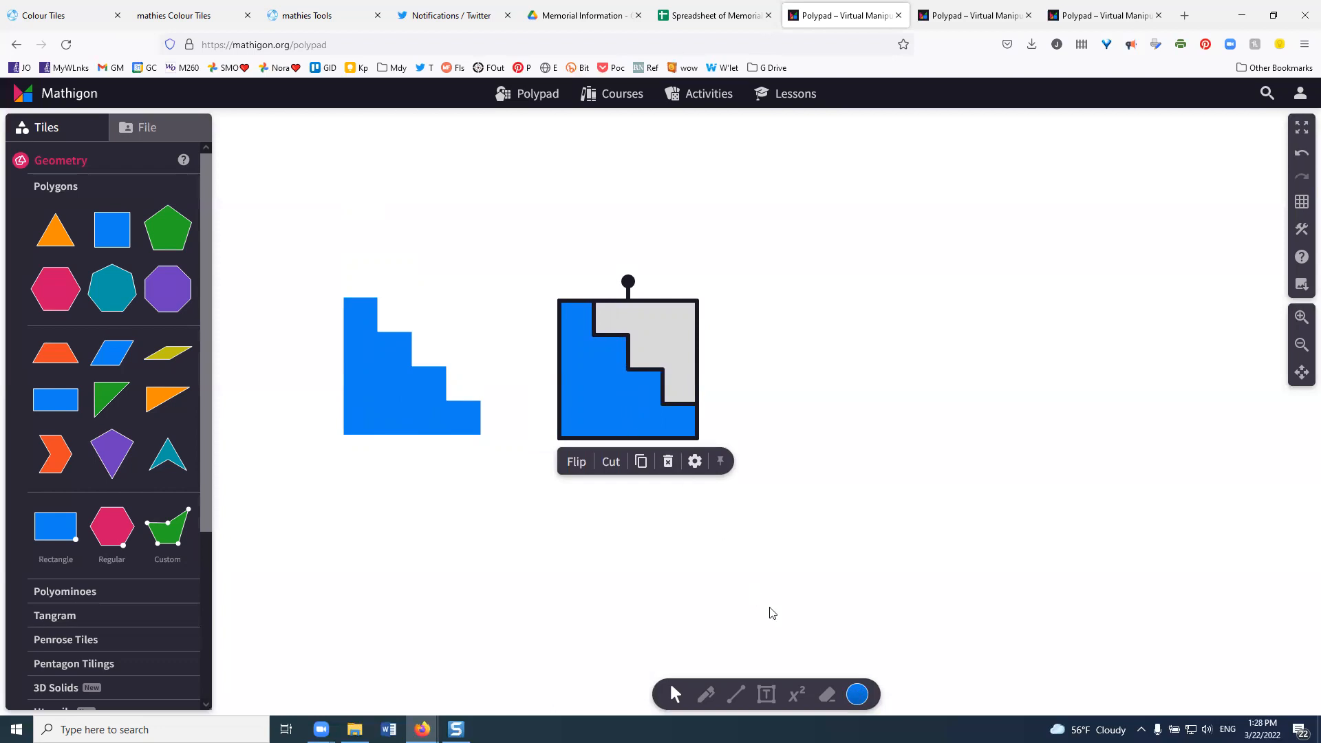
click(857, 694)
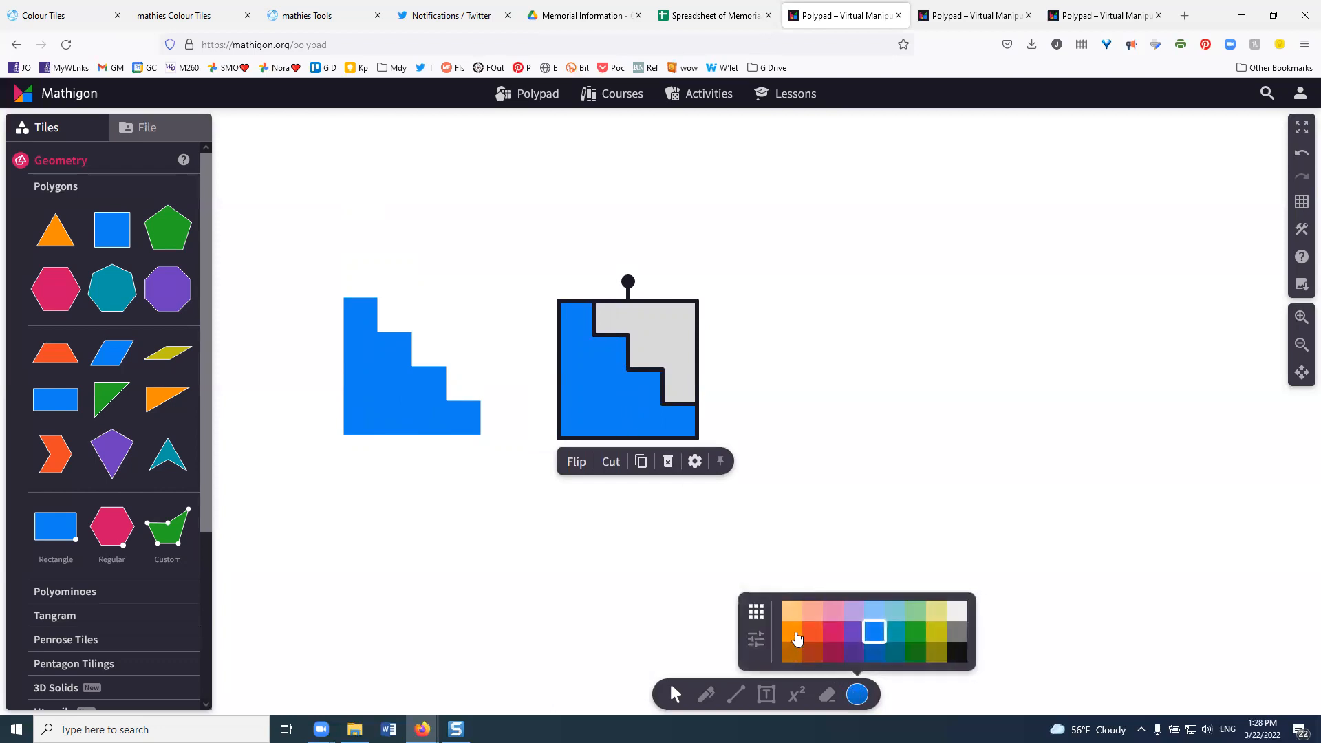
click(792, 633)
click(838, 438)
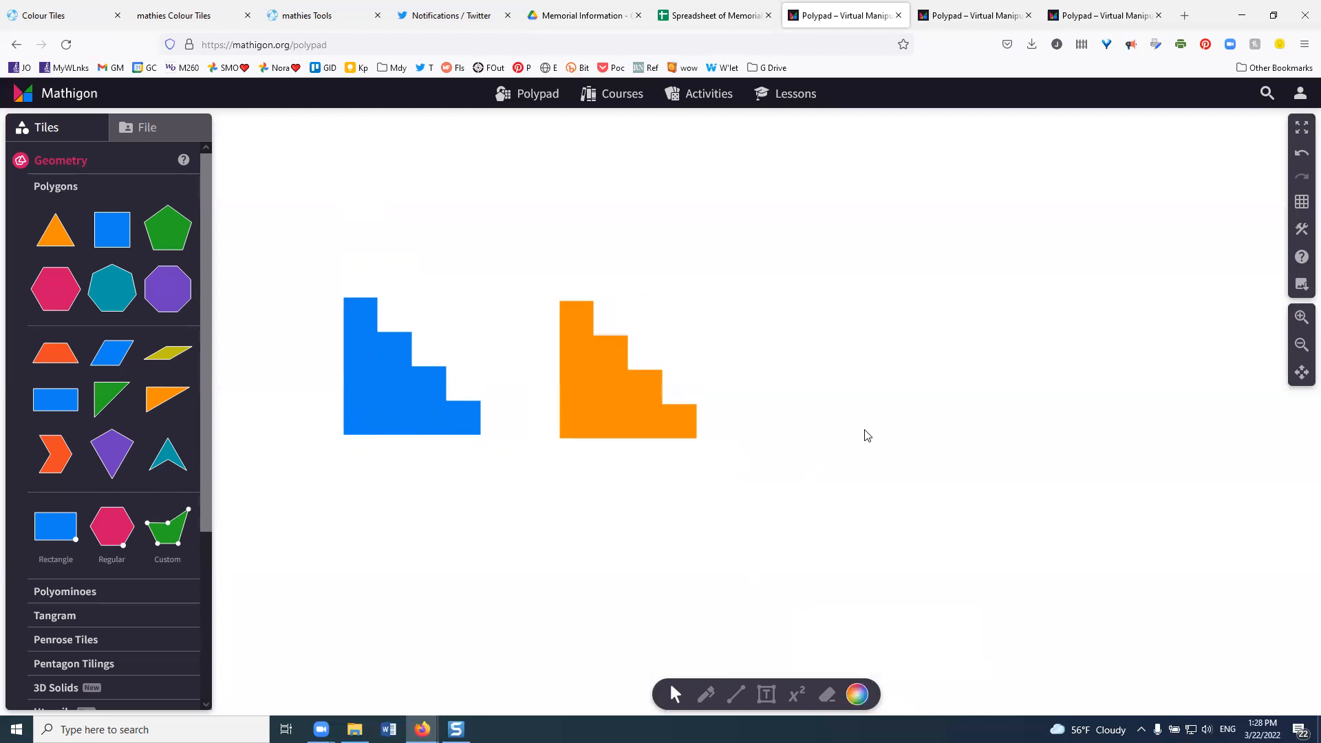
- Rotate the orange staircase 180° and fit it against the blue staircase to form a rectangle
click(603, 396)
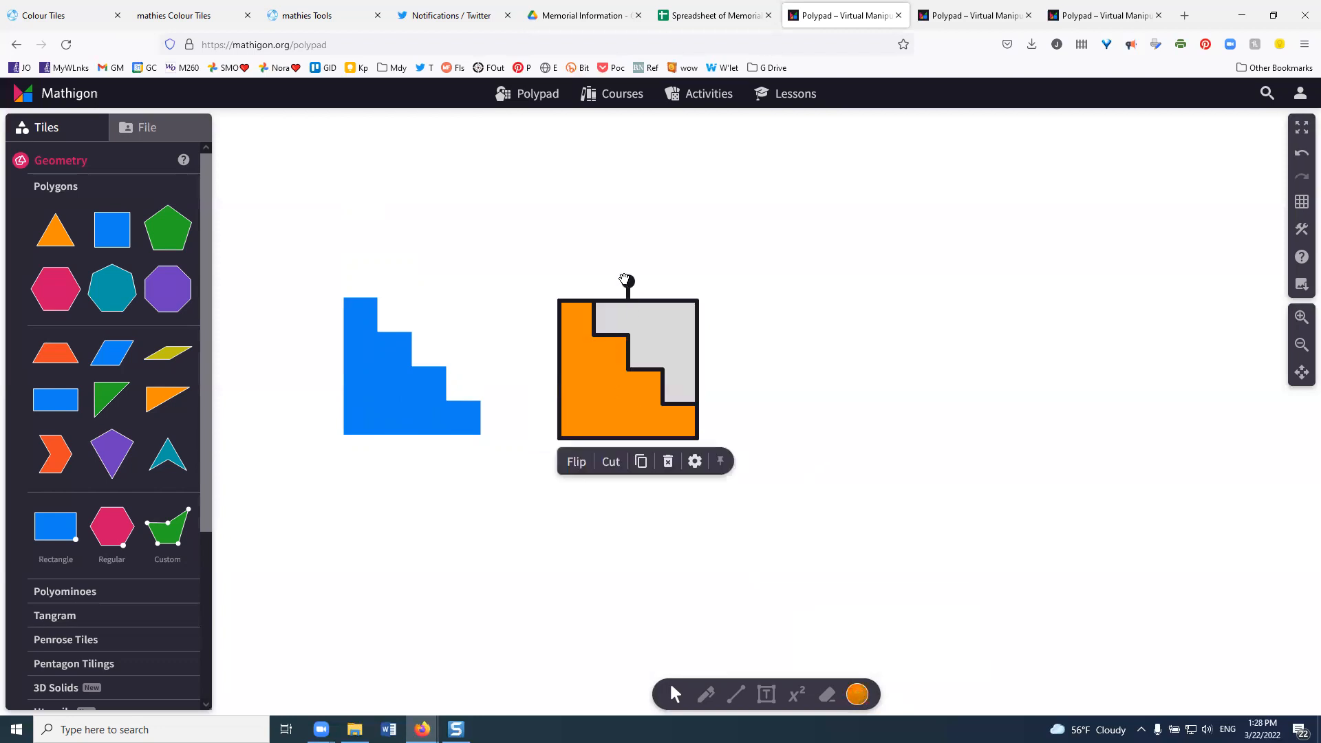
drag(626, 282, 626, 411)
drag(637, 339, 457, 336)
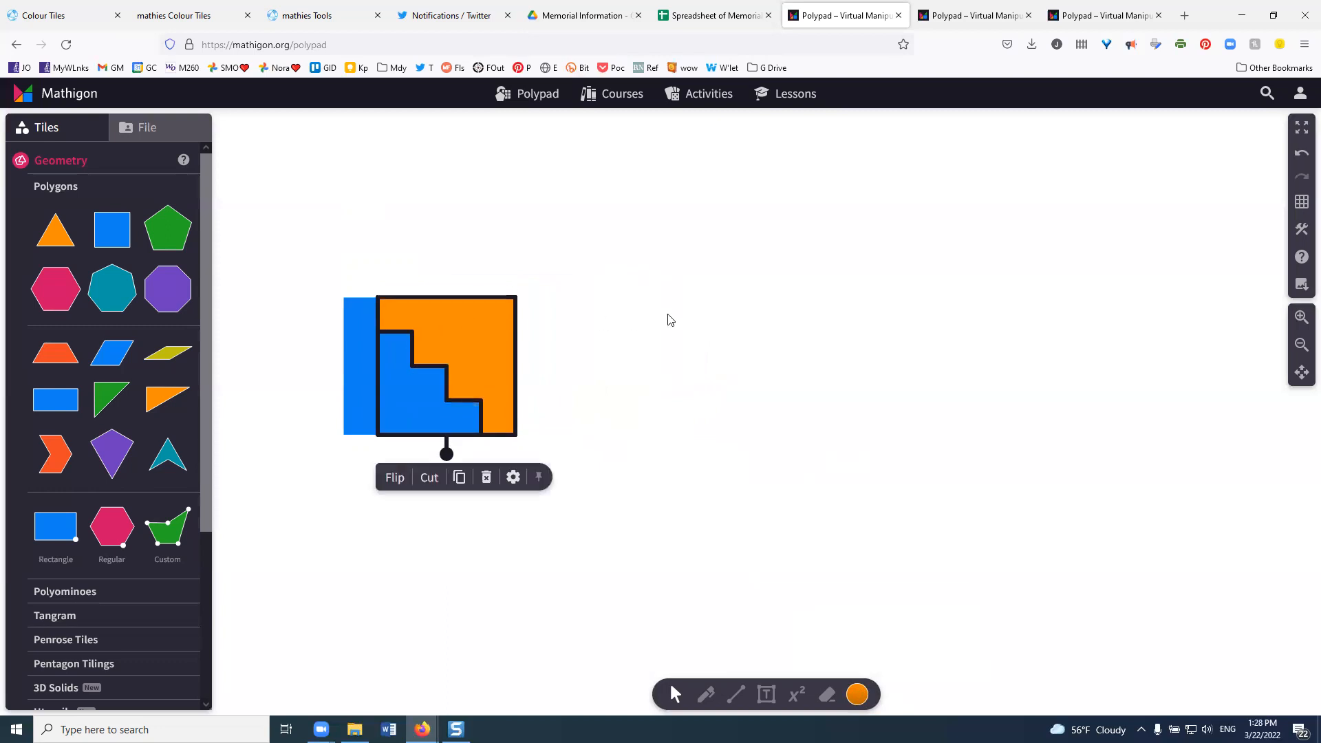
click(669, 320)
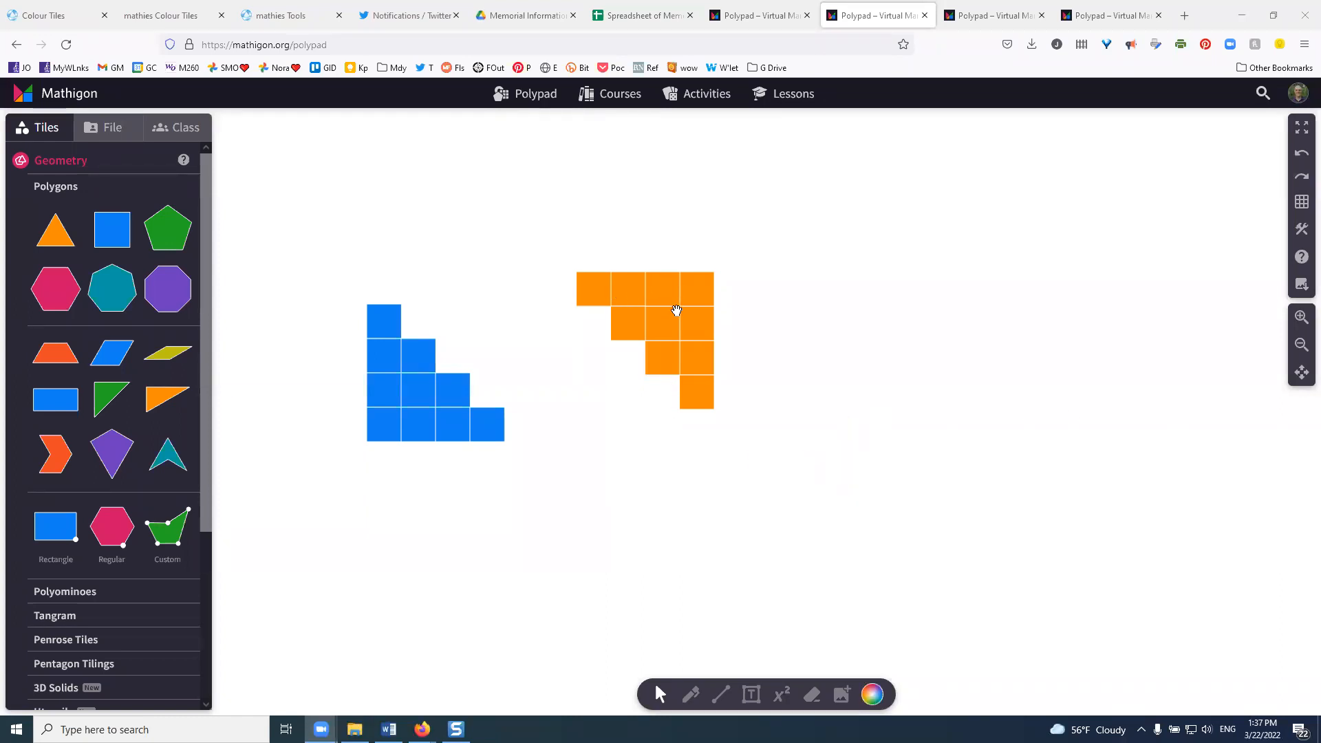
- Select all the separate squares of the inverted orange staircase and move them together against the blue one to complete a rectangle
click(549, 246)
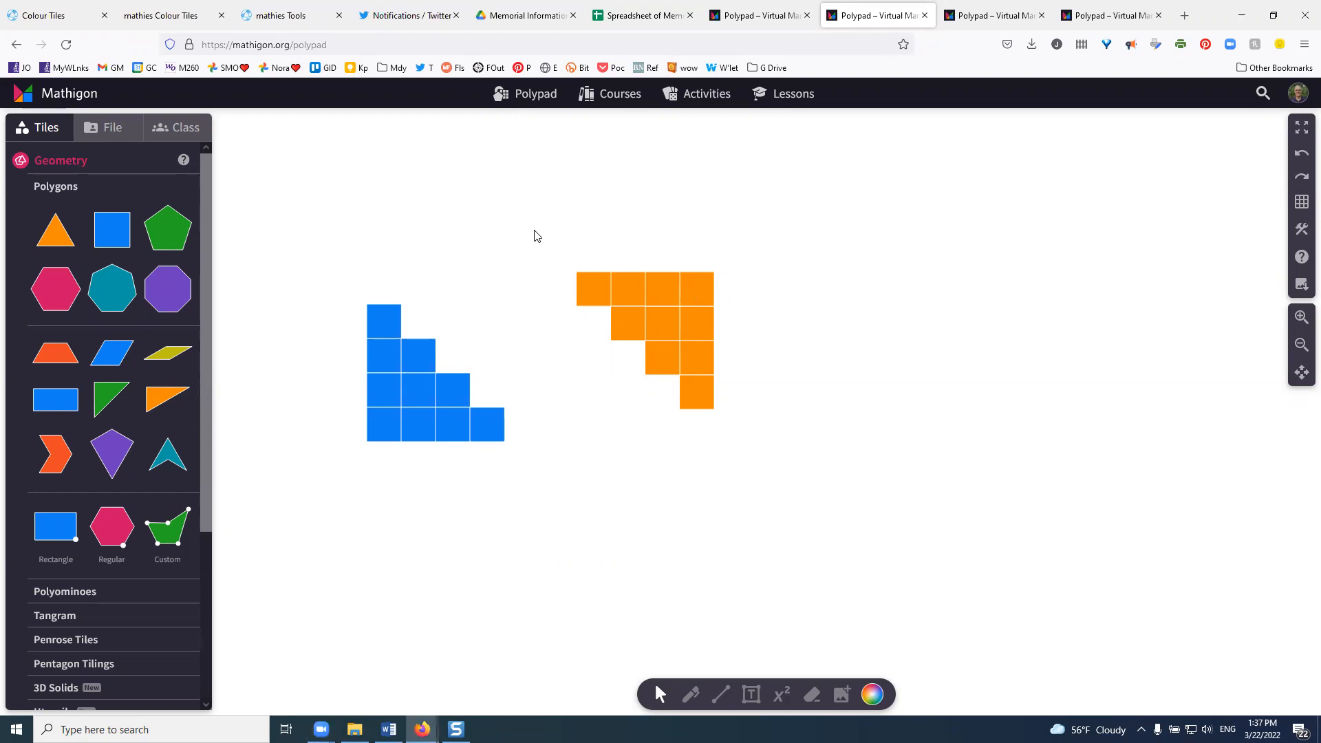
drag(549, 245, 789, 441)
drag(673, 332, 518, 353)
click(695, 322)
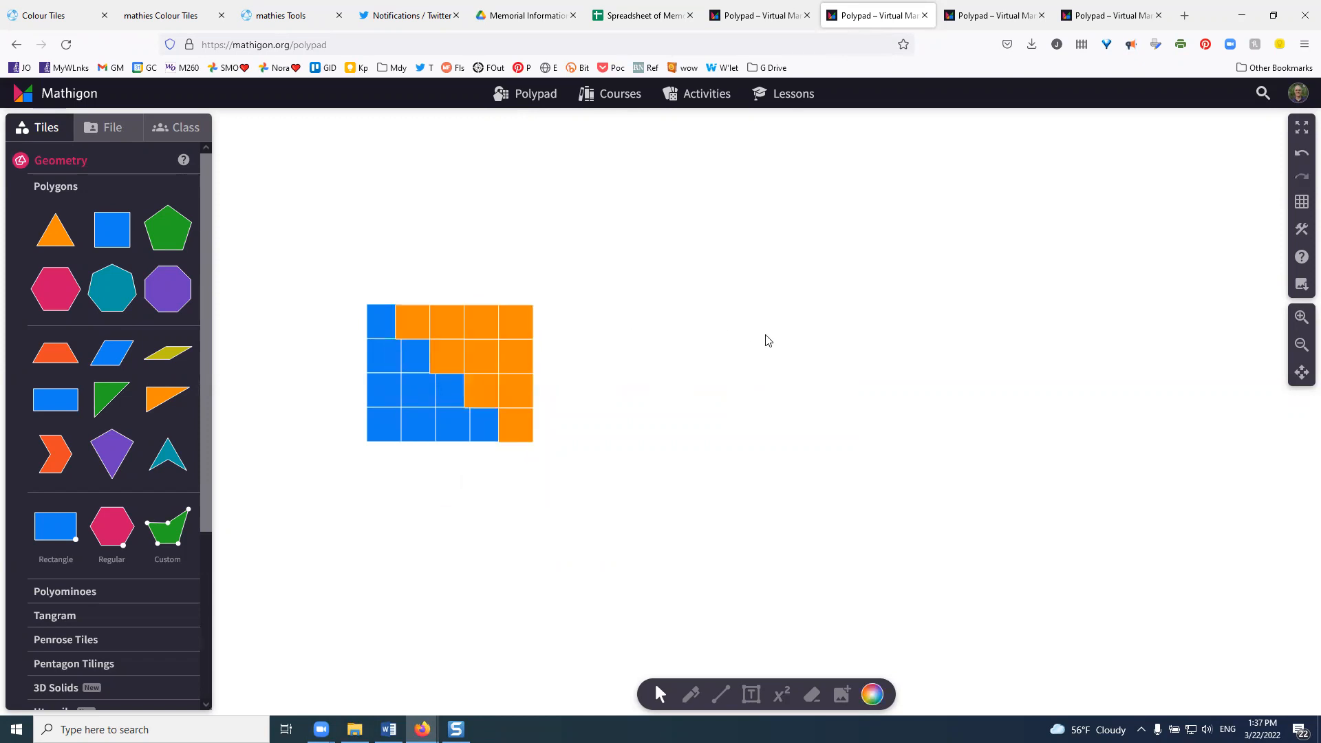
- Activate the Pen tool for drawing on the canvas
key(alt+p)
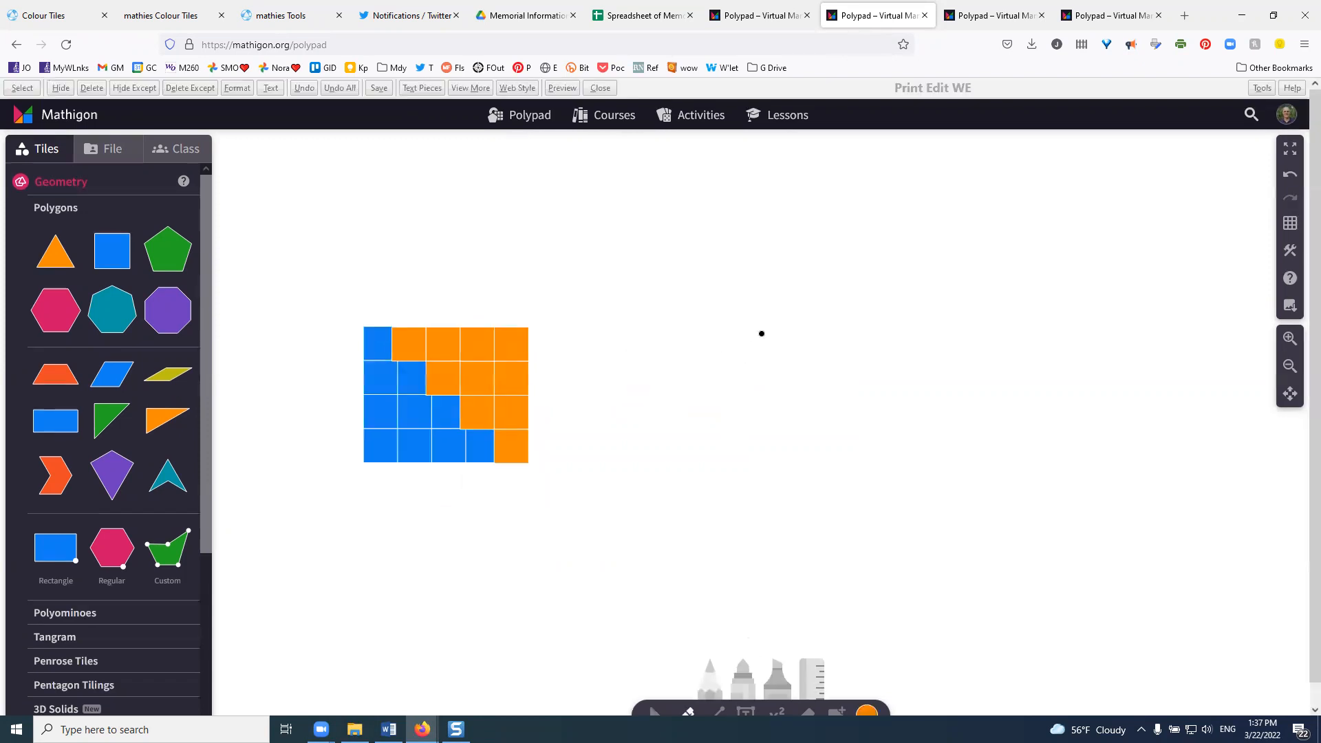